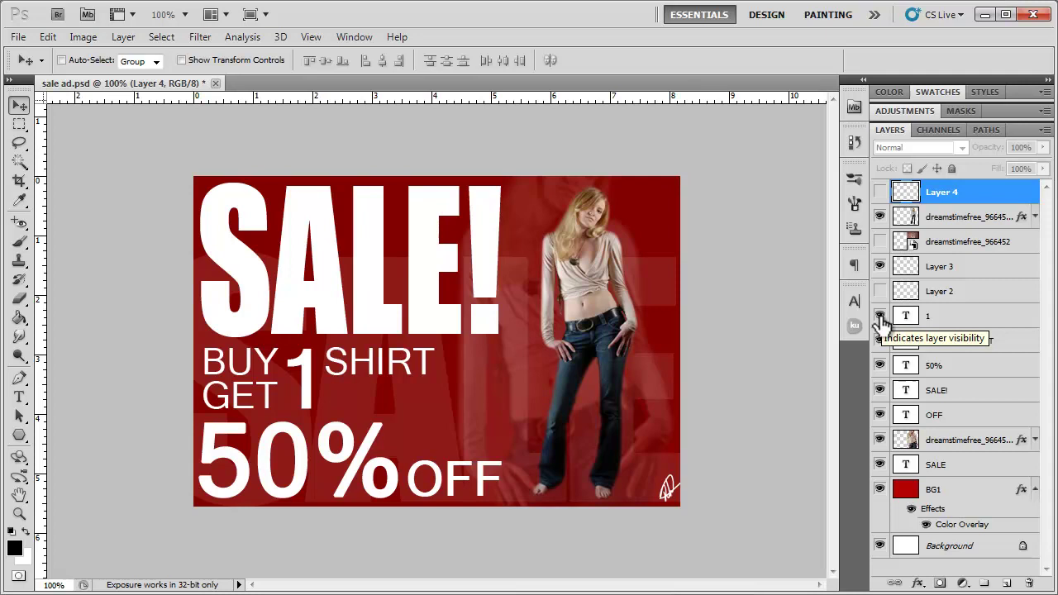
# Step: Hide and re-show the OFF, SALE!, 50%, BUY SHIRT GET and 1 text layers by sweeping their eye icons
pyautogui.moveTo(880, 321); pyautogui.dragTo(881, 417)
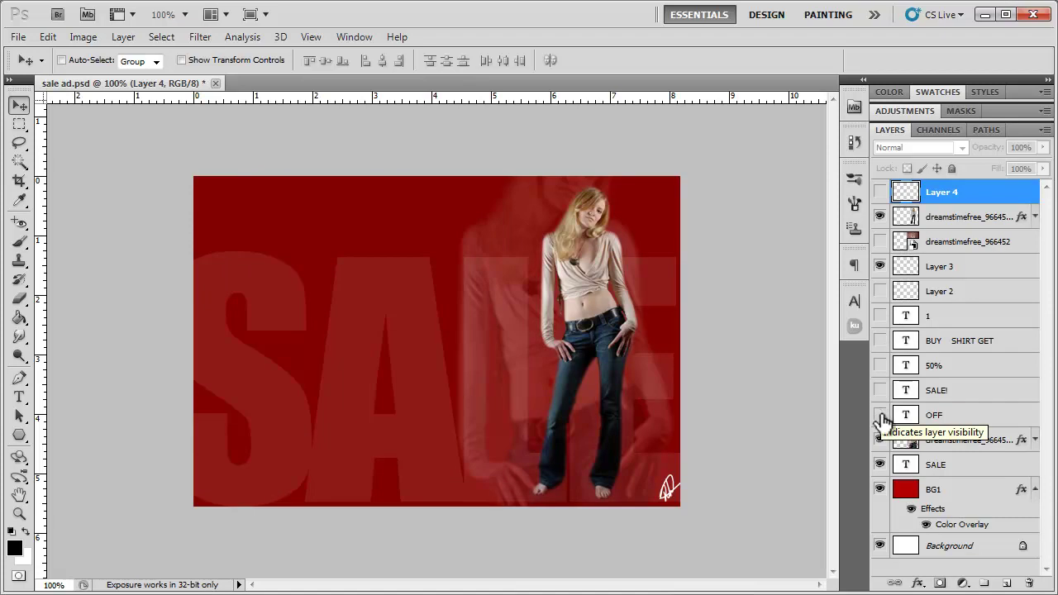
pyautogui.moveTo(882, 420); pyautogui.dragTo(881, 318)
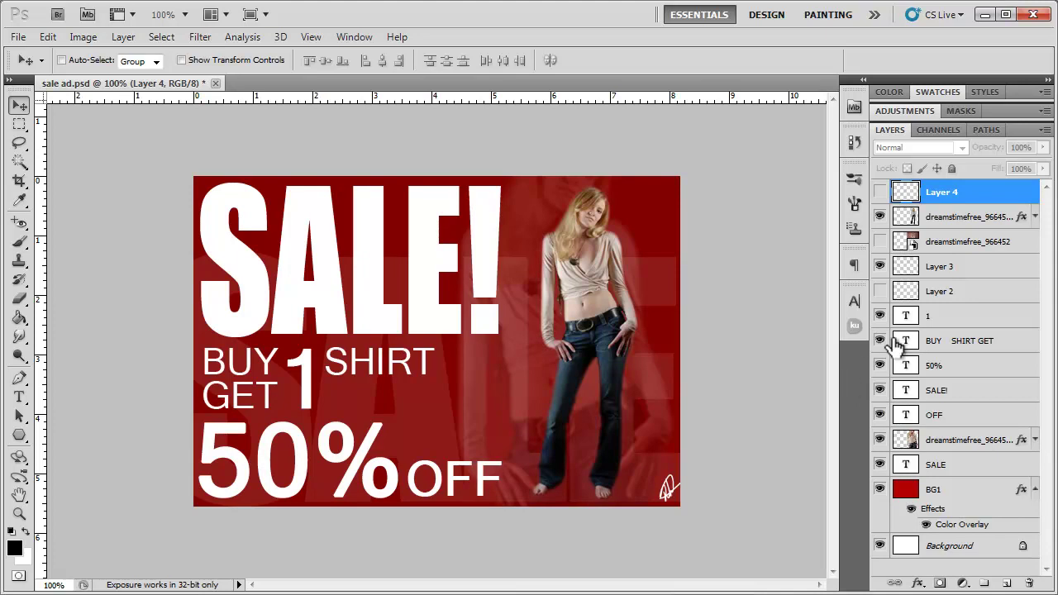
pyautogui.moveTo(880, 341); pyautogui.dragTo(879, 316)
pyautogui.click(881, 366)
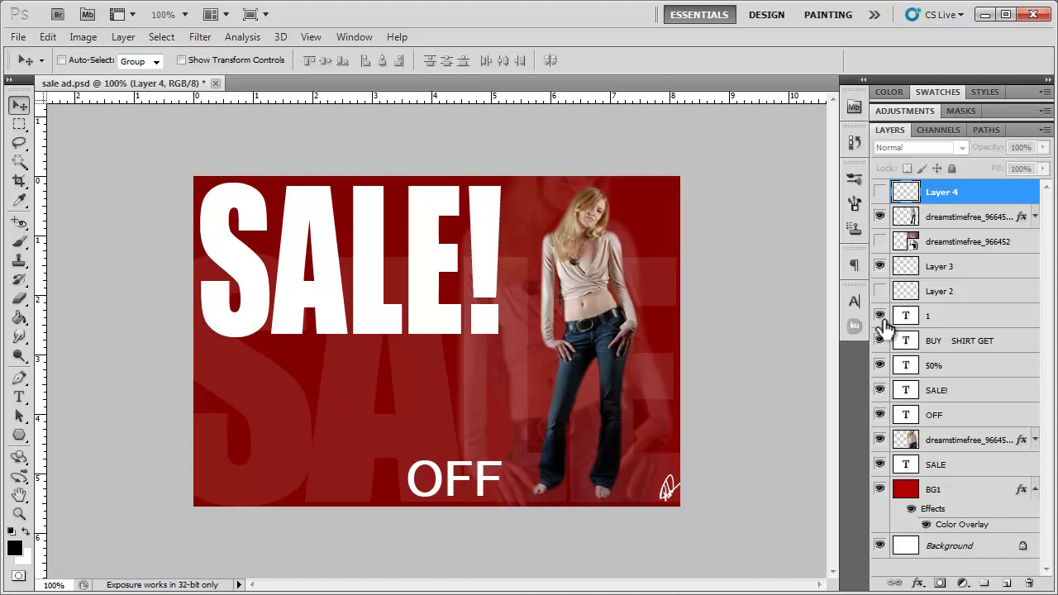
pyautogui.click(879, 317)
pyautogui.click(881, 364)
pyautogui.click(882, 364)
pyautogui.click(880, 317)
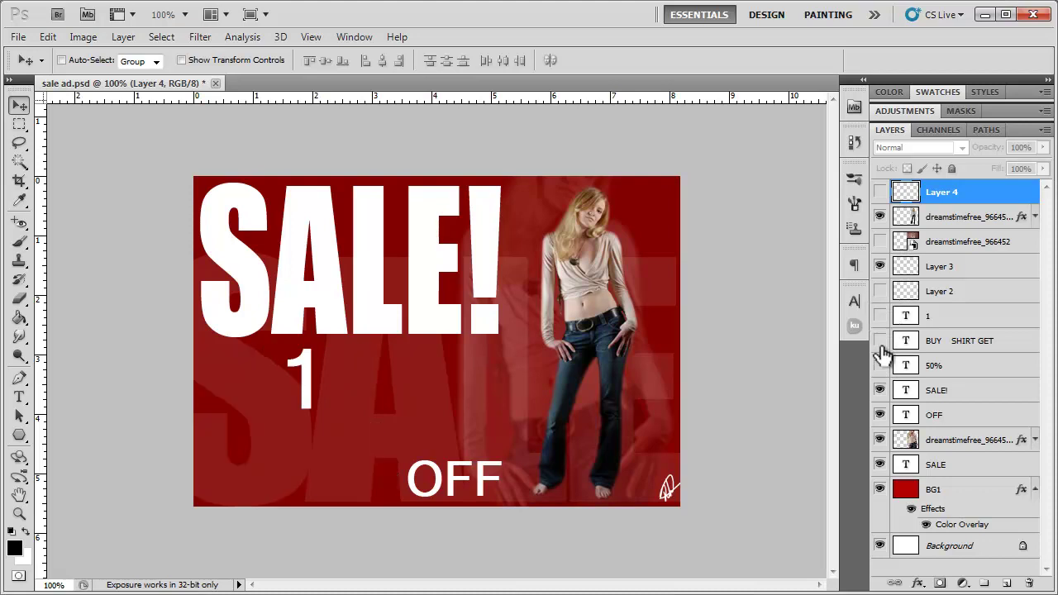
pyautogui.moveTo(880, 316); pyautogui.dragTo(882, 365)
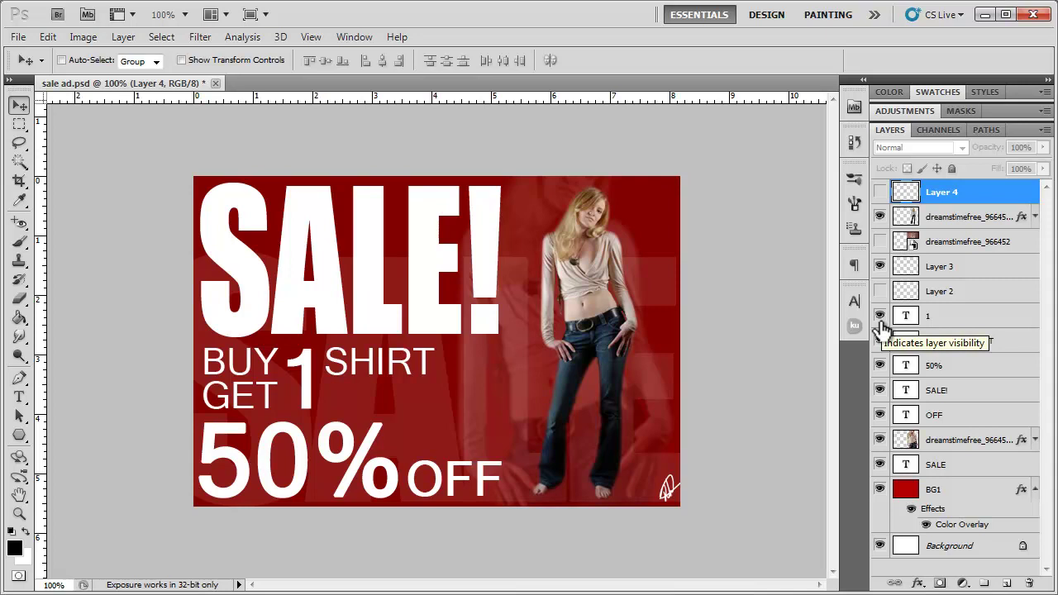
# Step: Show only the lower, then only the upper dreamstime photo layer, restoring all layers each time
pyautogui.keyDown('alt'); pyautogui.click(881, 442); pyautogui.keyUp('alt')
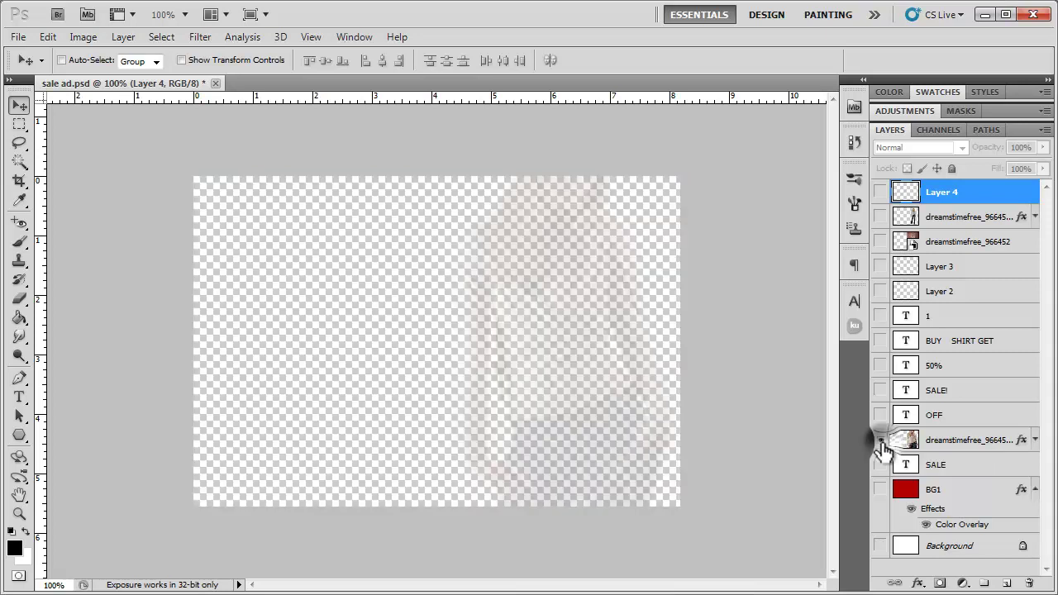
pyautogui.keyDown('alt'); pyautogui.click(881, 443); pyautogui.keyUp('alt')
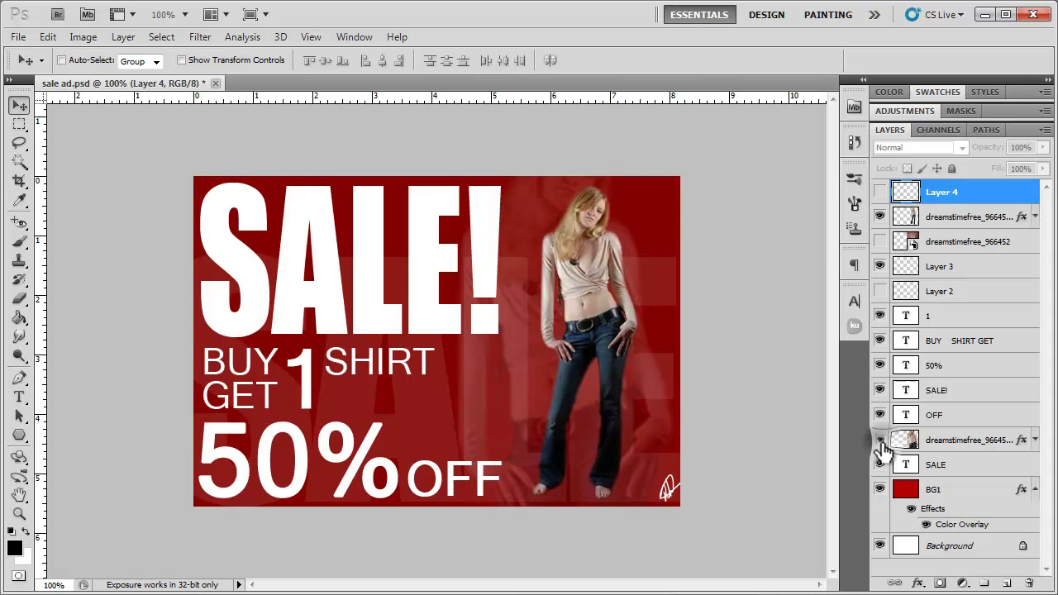
pyautogui.keyDown('alt'); pyautogui.click(881, 217); pyautogui.keyUp('alt')
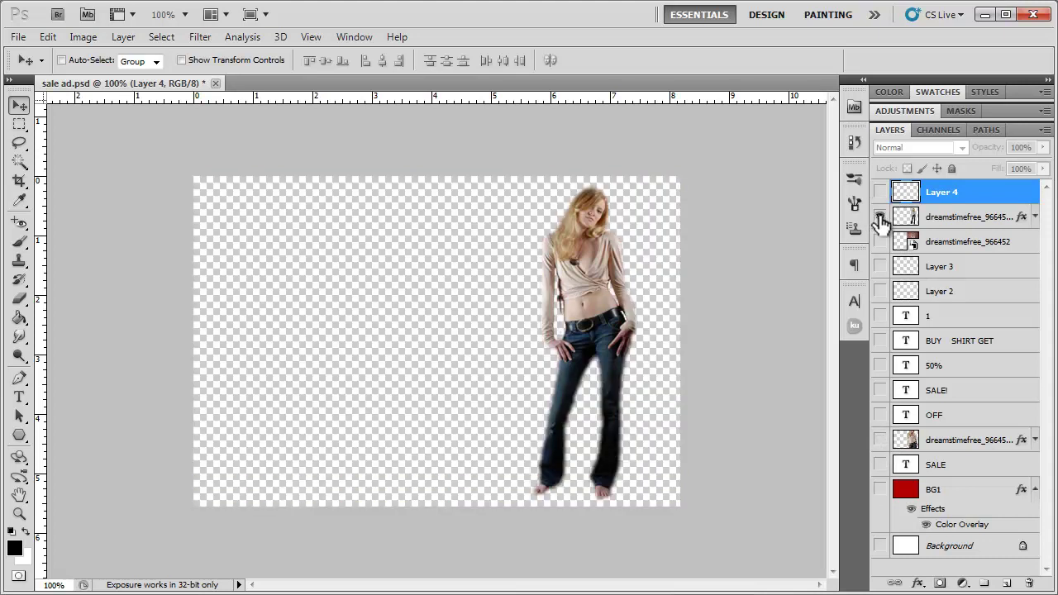
pyautogui.keyDown('alt'); pyautogui.click(880, 218); pyautogui.keyUp('alt')
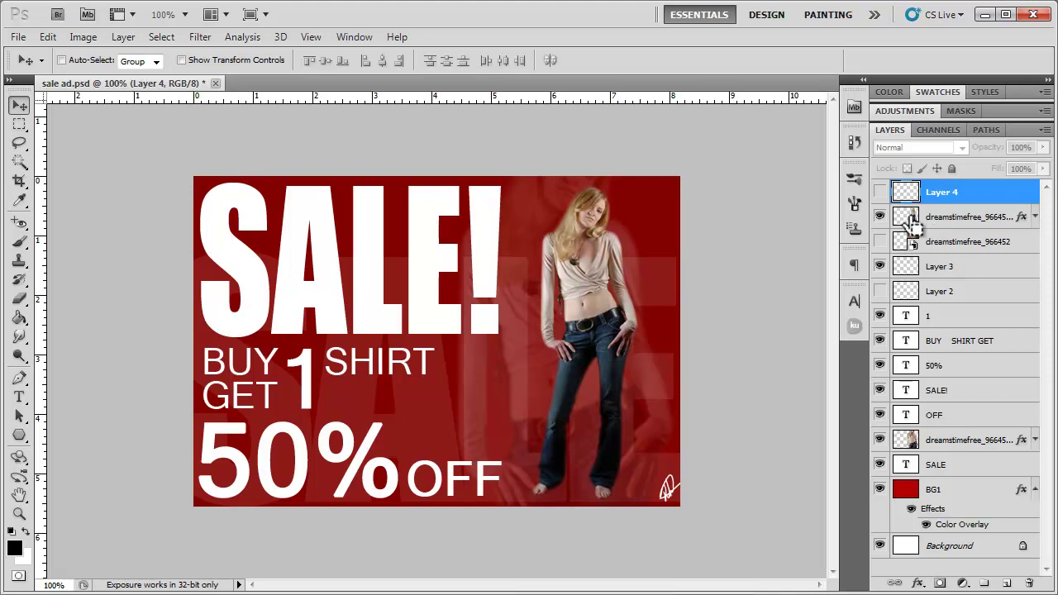
# Step: Load the model's outline as a selection, deselect it, and activate the dreamstimefree_966452 copy 2 layer
pyautogui.keyDown('ctrl'); pyautogui.click(909, 220); pyautogui.keyUp('ctrl')
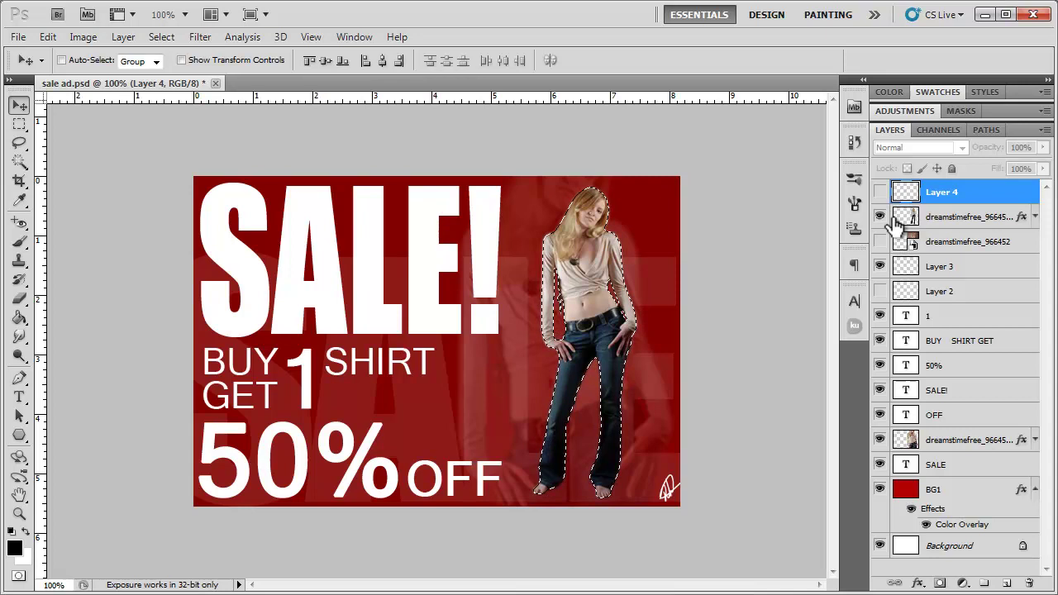
pyautogui.click(880, 217)
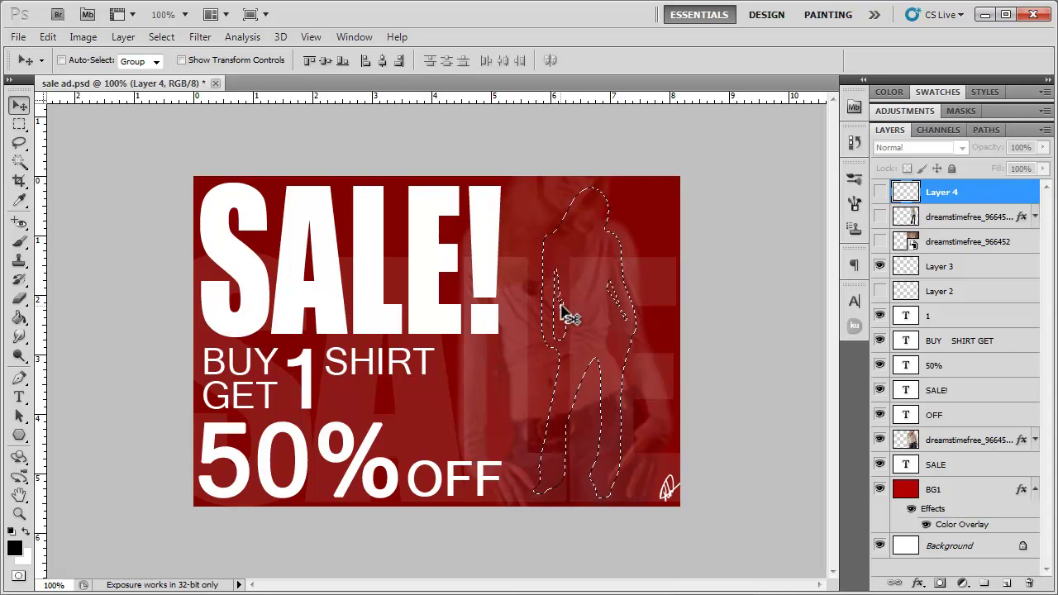
pyautogui.click(880, 217)
pyautogui.hotkey('ctrl', 'd')
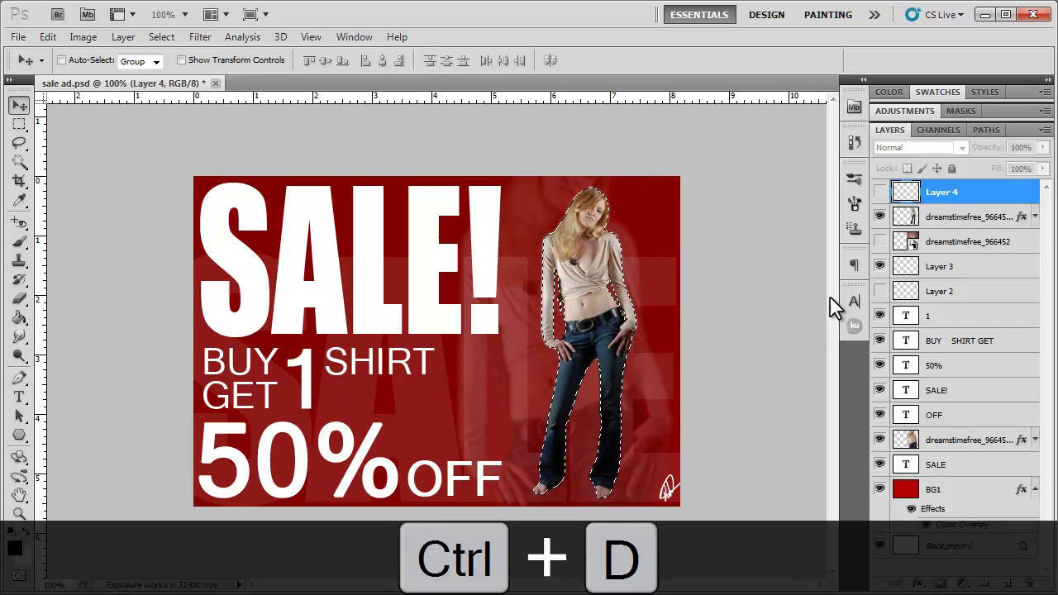
pyautogui.click(172, 34)
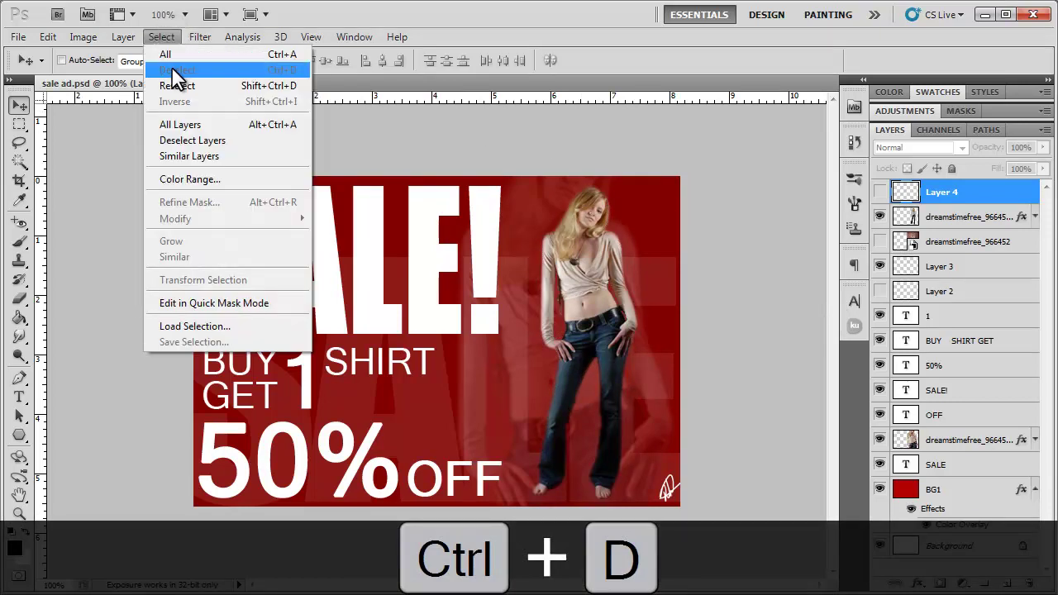
pyautogui.click(482, 70)
pyautogui.click(968, 218)
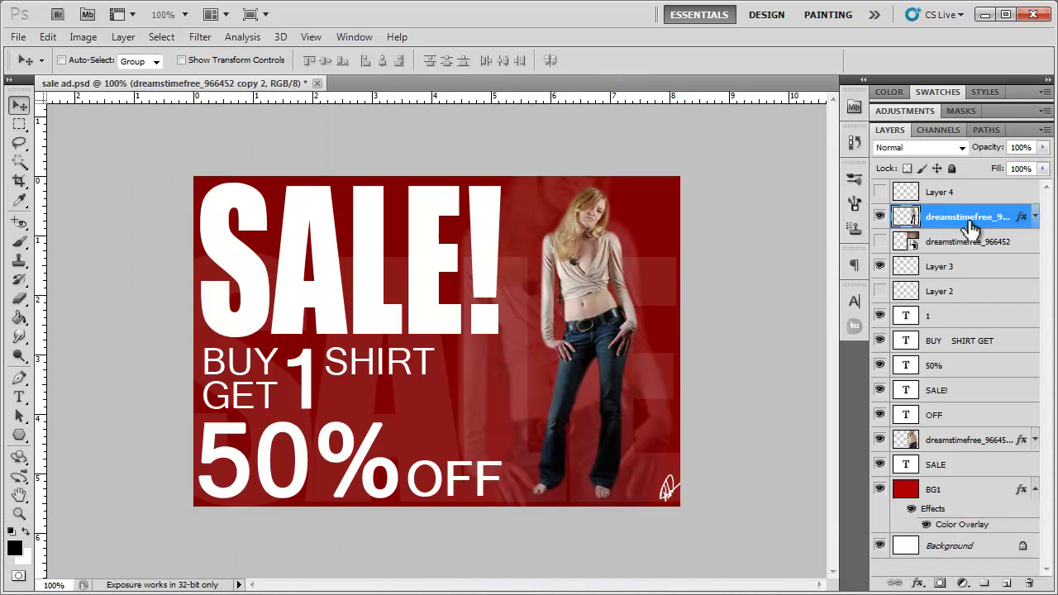
pyautogui.click(961, 147)
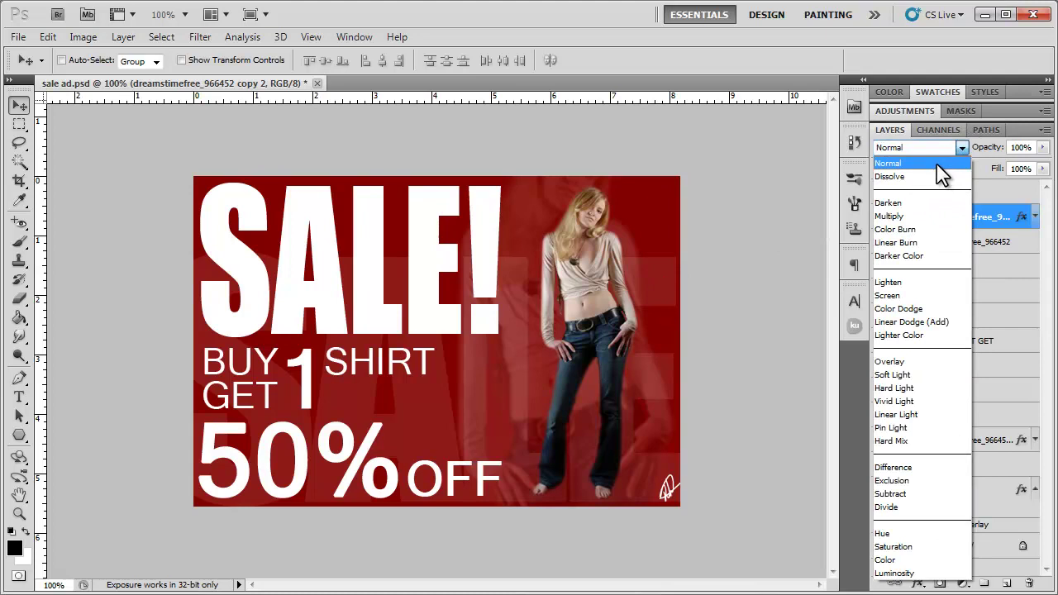
pyautogui.click(938, 163)
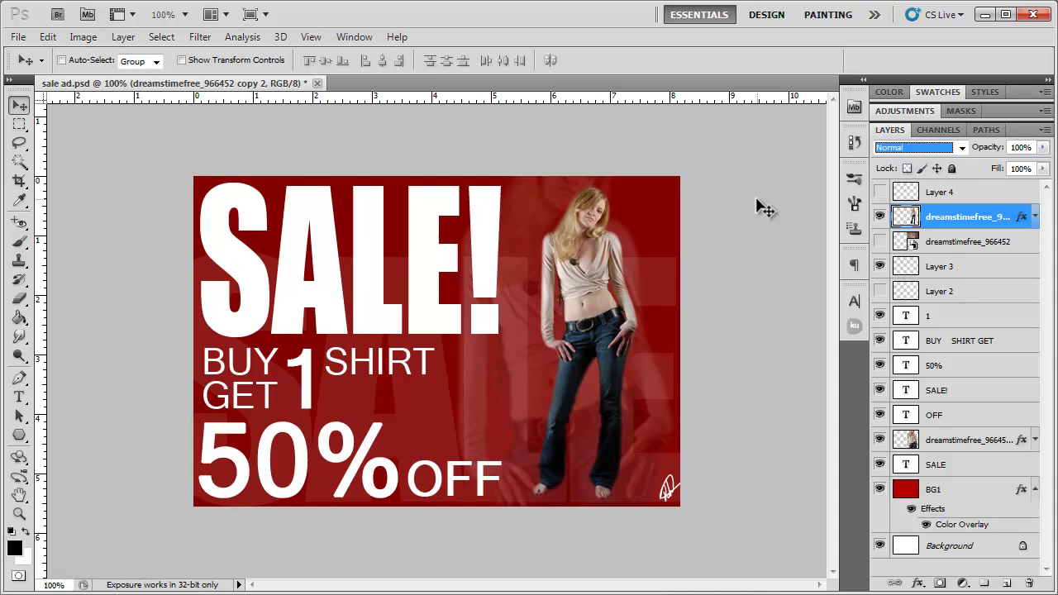
pyautogui.press('Down')
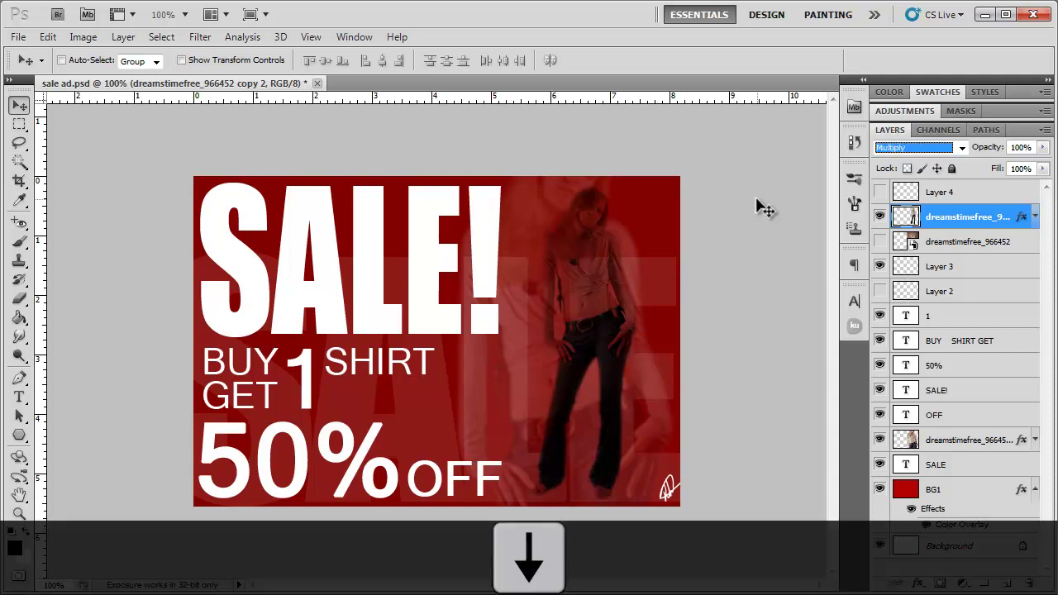
pyautogui.press('Down')
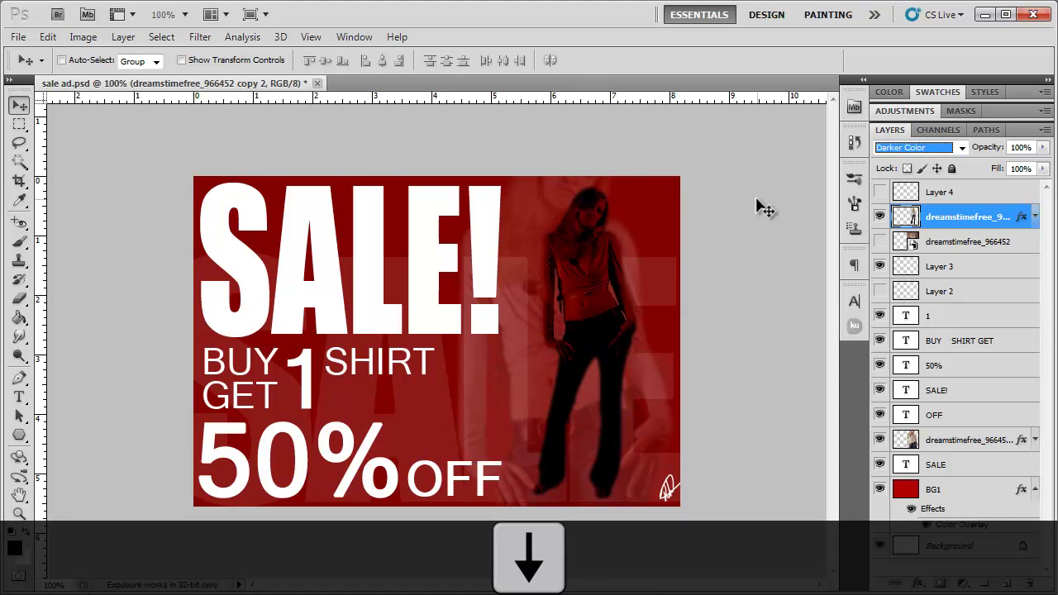
pyautogui.press('Down')
pyautogui.press('Down')
pyautogui.press('Down')
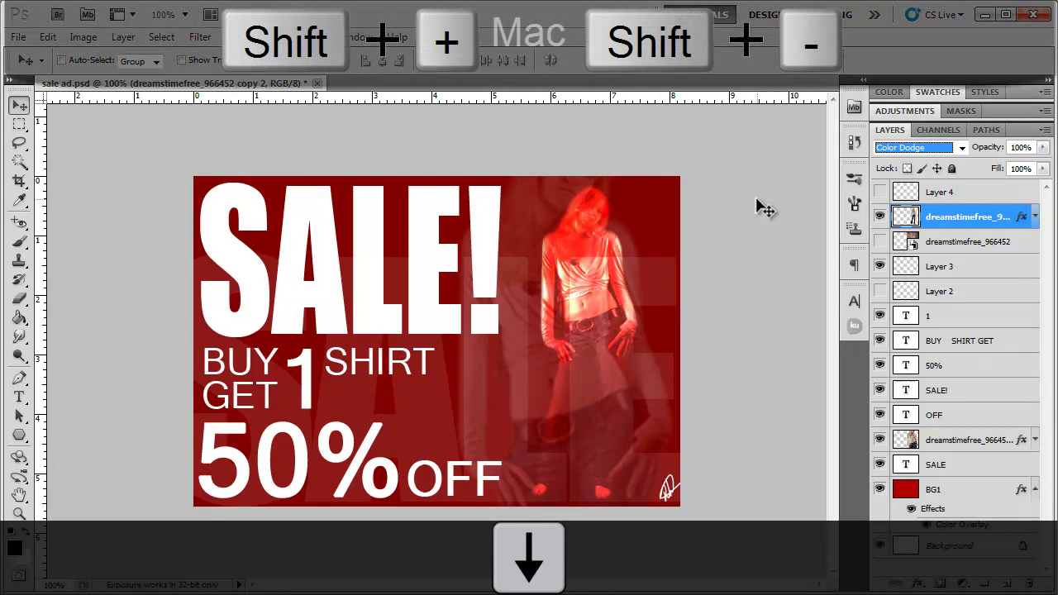
pyautogui.press('Up')
pyautogui.press('Up')
pyautogui.press('Up')
pyautogui.press('Up')
pyautogui.press('Up')
pyautogui.press('Up')
pyautogui.press('Up')
pyautogui.press('Up')
pyautogui.press('Up')
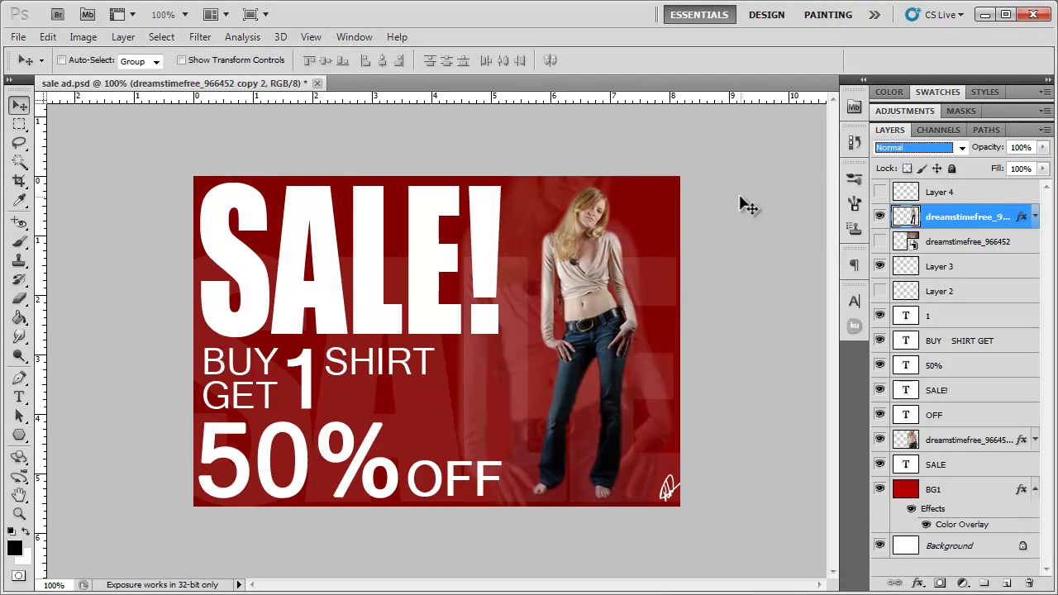
pyautogui.click(19, 243)
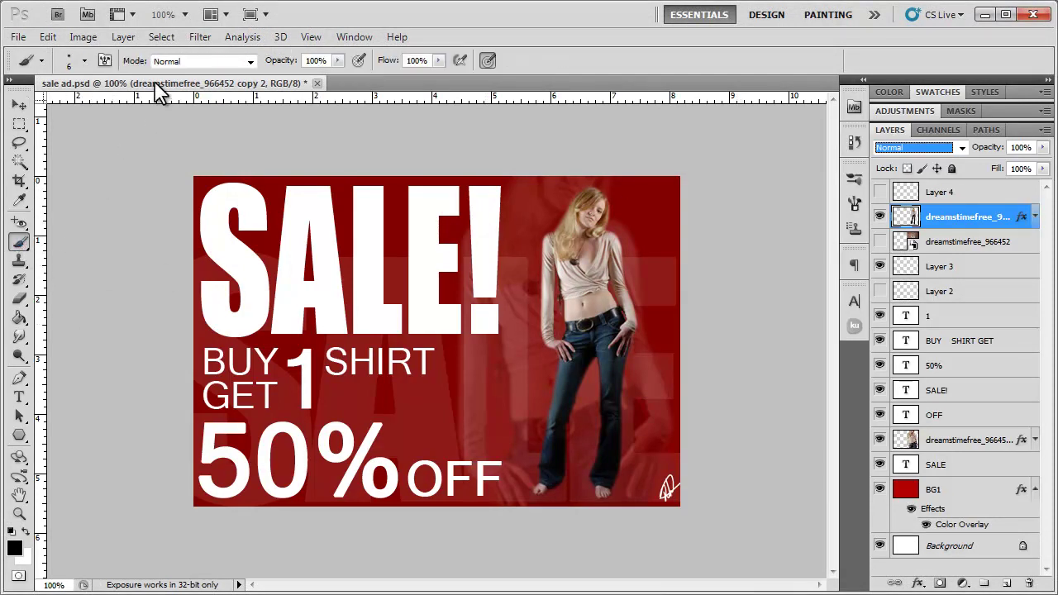
pyautogui.press('shift')
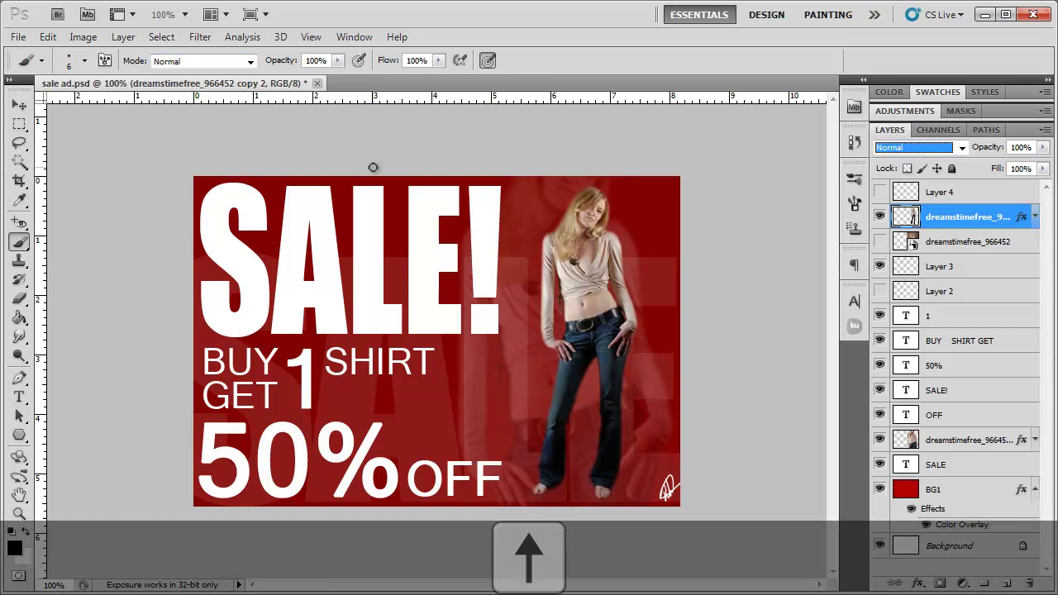
pyautogui.click(187, 63)
pyautogui.click(183, 76)
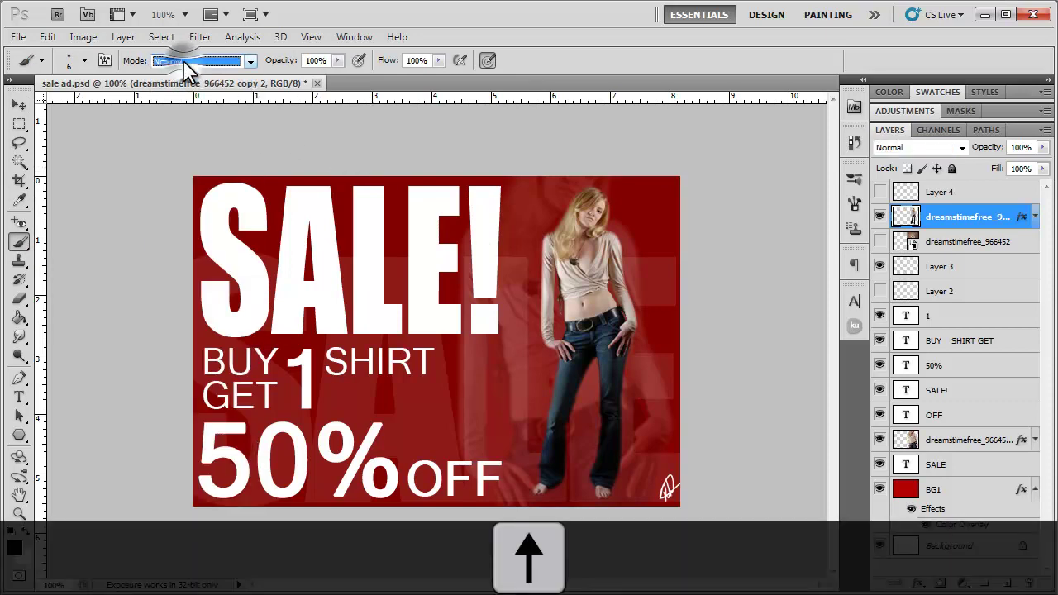
pyautogui.press('Down')
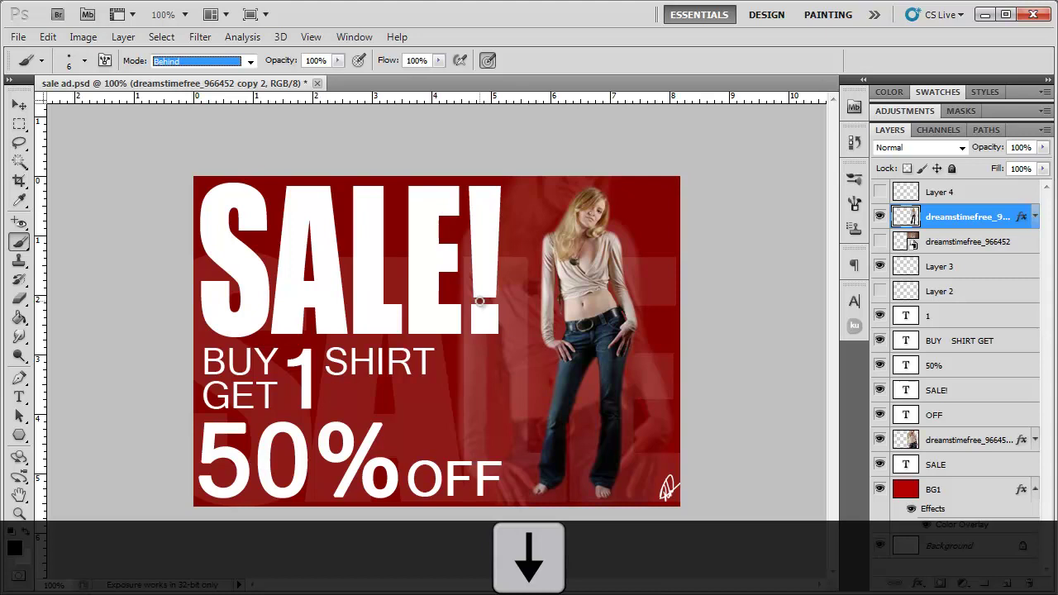
pyautogui.press('Up')
pyautogui.press('Down')
pyautogui.press('Up')
pyautogui.click(19, 105)
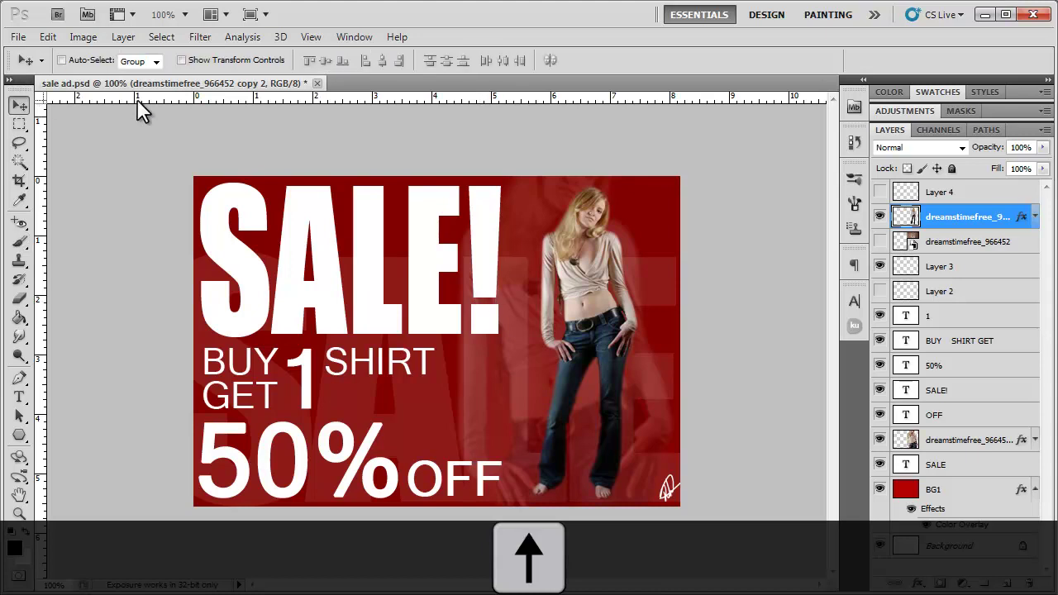
pyautogui.click(19, 240)
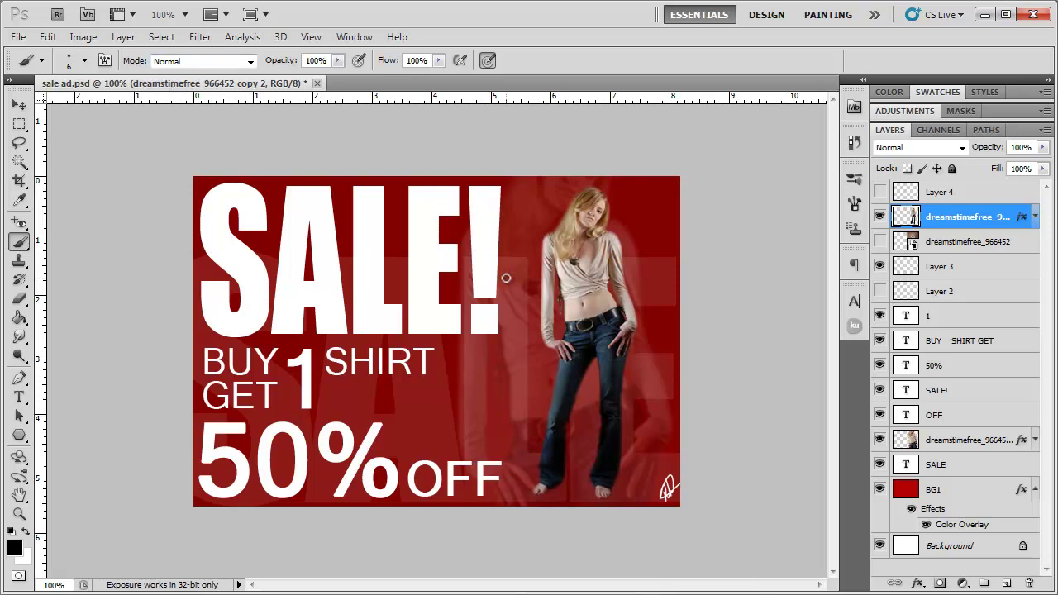
pyautogui.click(19, 105)
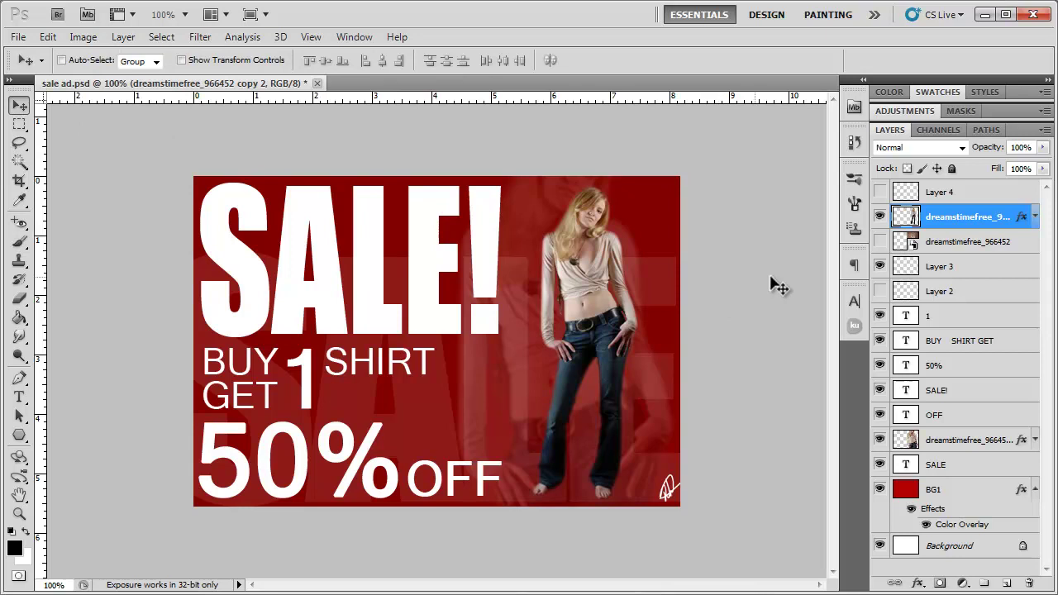
pyautogui.click(880, 265)
pyautogui.doubleClick(944, 223)
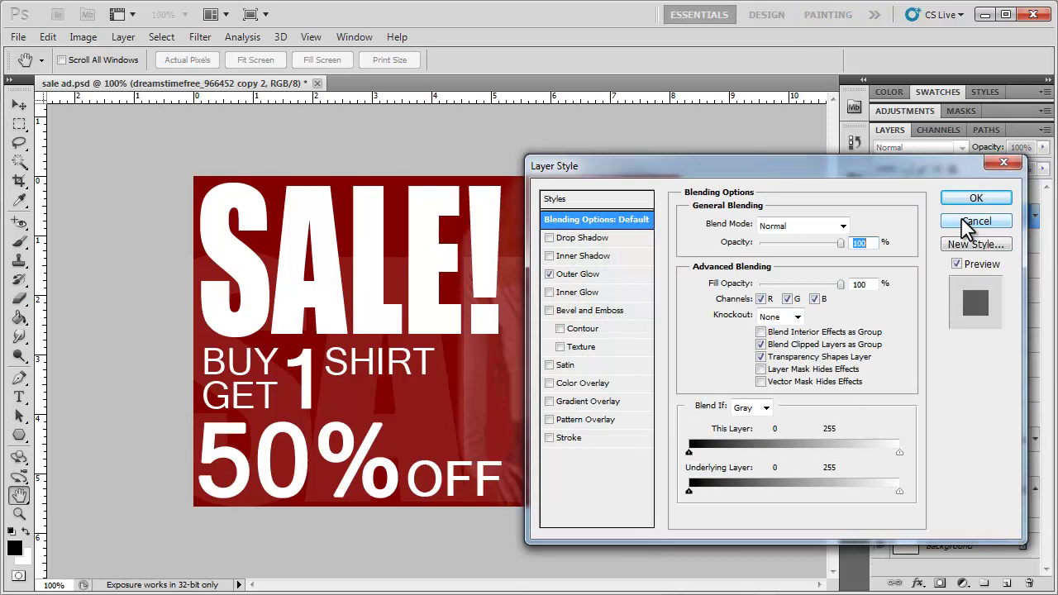
pyautogui.click(969, 223)
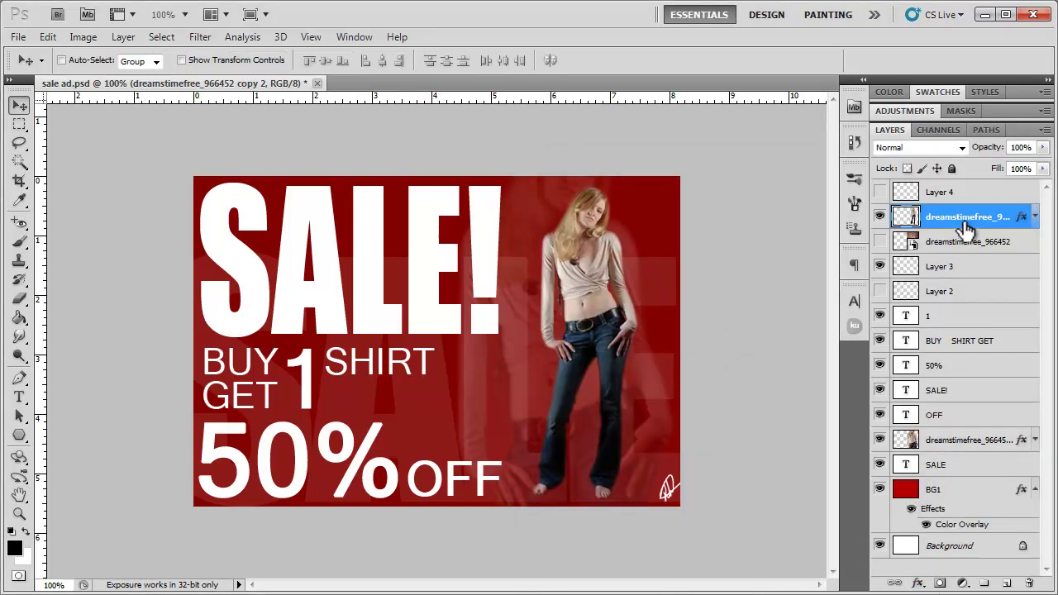
pyautogui.moveTo(966, 229); pyautogui.dragTo(1007, 583)
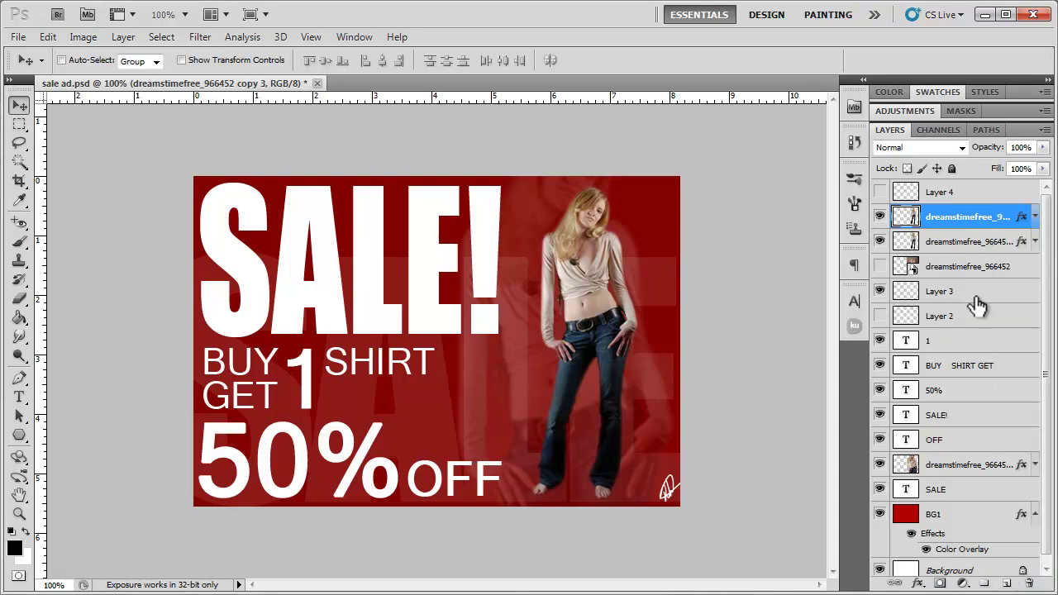
pyautogui.moveTo(577, 366); pyautogui.dragTo(404, 356)
pyautogui.moveTo(553, 351); pyautogui.dragTo(767, 352)
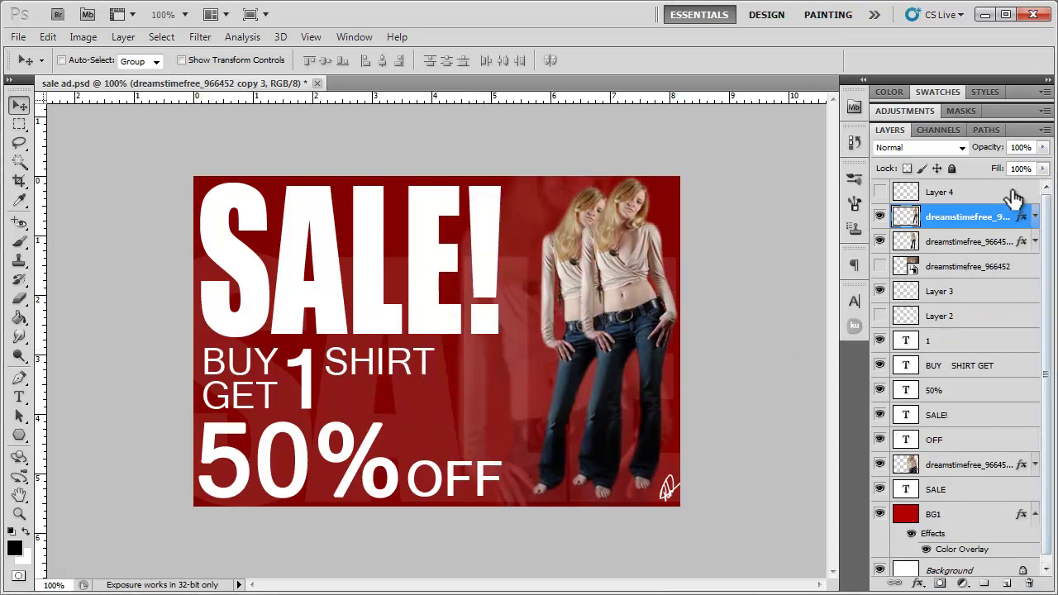
pyautogui.moveTo(1000, 216); pyautogui.dragTo(1029, 583)
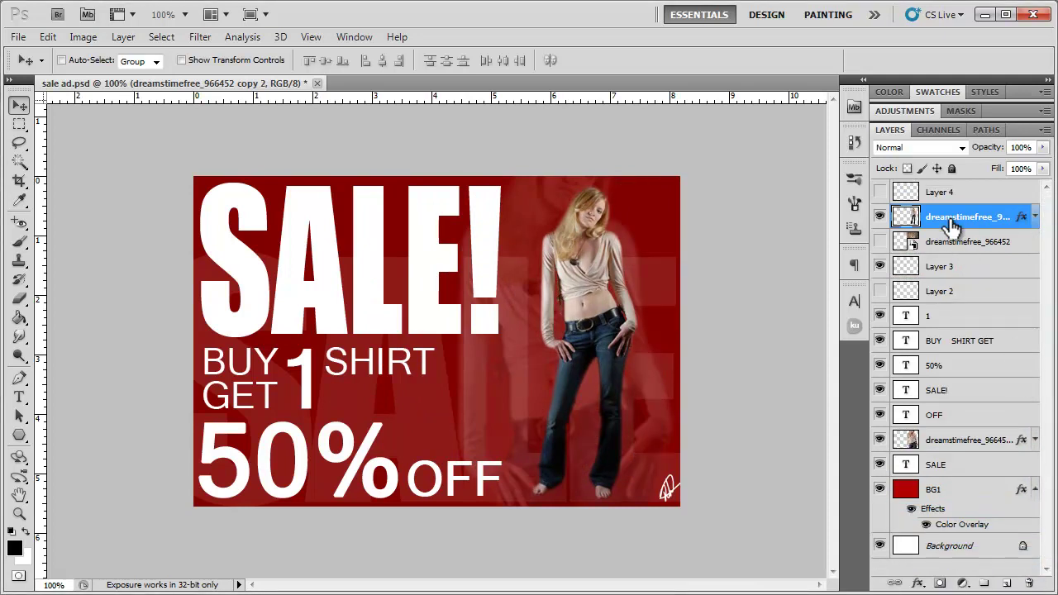
# Step: Create a new empty layer group and select the six text layers from 1 through OFF plus SALE
pyautogui.click(951, 316)
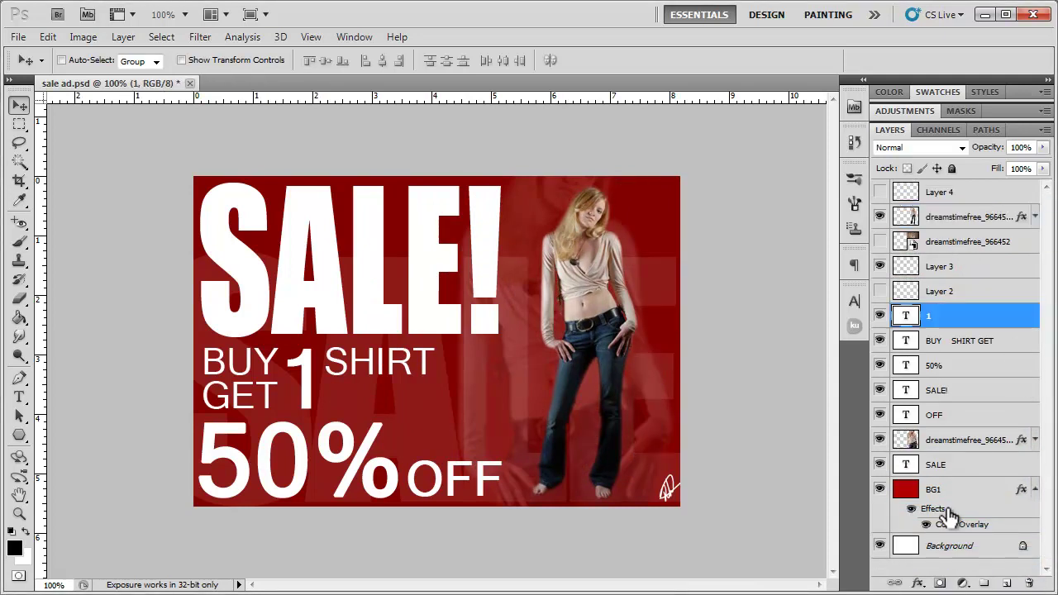
pyautogui.click(984, 583)
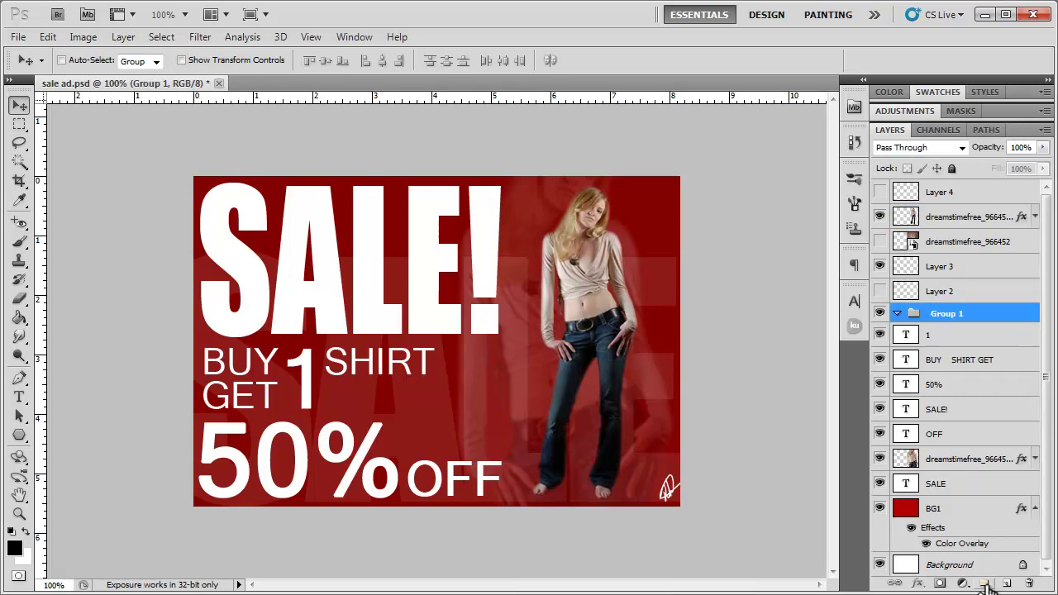
pyautogui.click(944, 336)
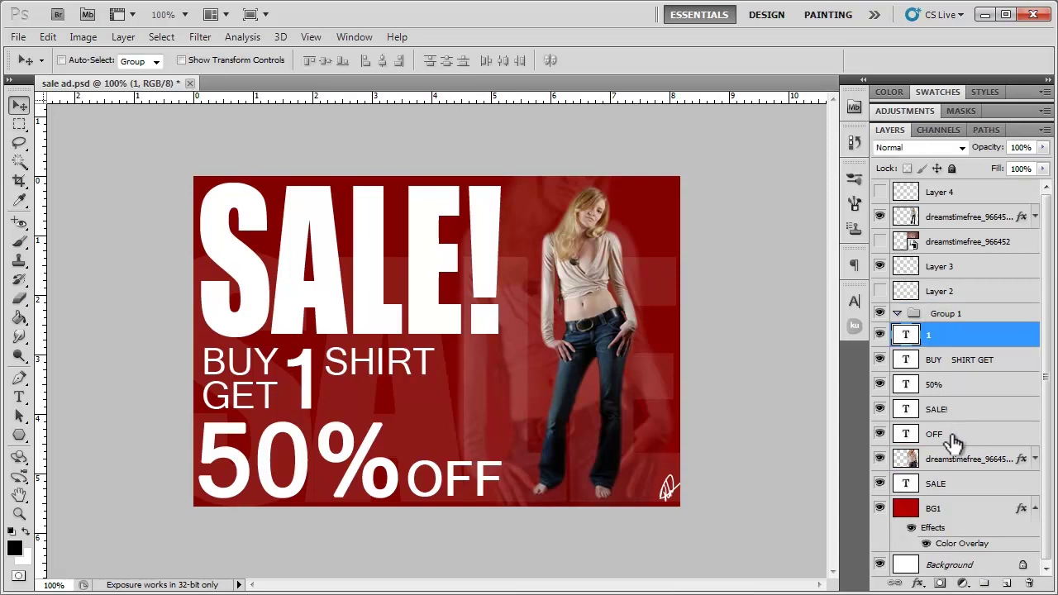
pyautogui.keyDown('shift'); pyautogui.click(952, 436); pyautogui.keyUp('shift')
pyautogui.keyDown('ctrl'); pyautogui.click(951, 478); pyautogui.keyUp('ctrl')
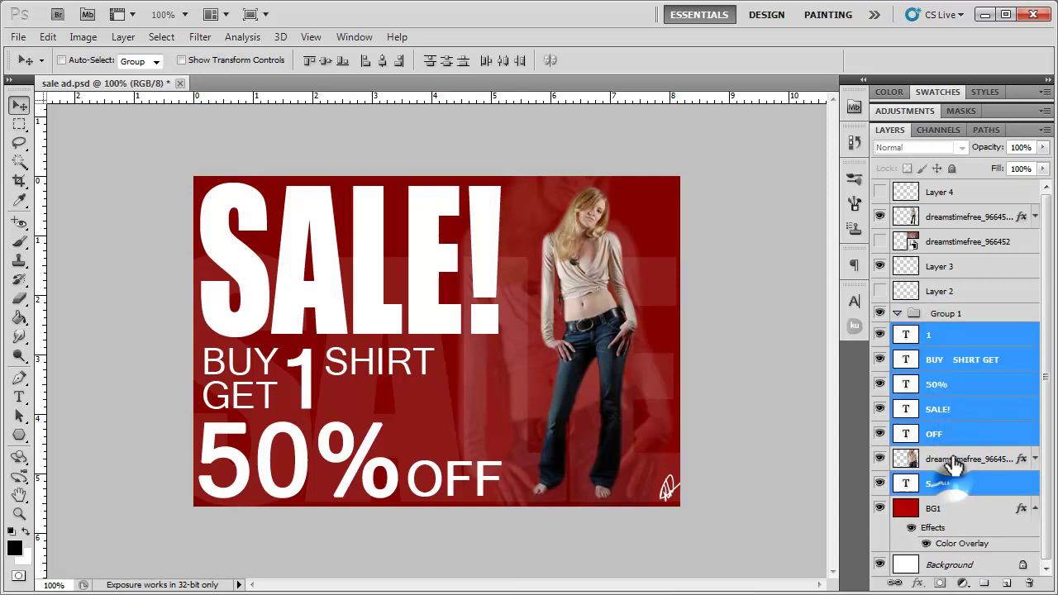
# Step: Move the six selected text layers into Group 1 and leave the group collapsed
pyautogui.moveTo(951, 478); pyautogui.dragTo(946, 351)
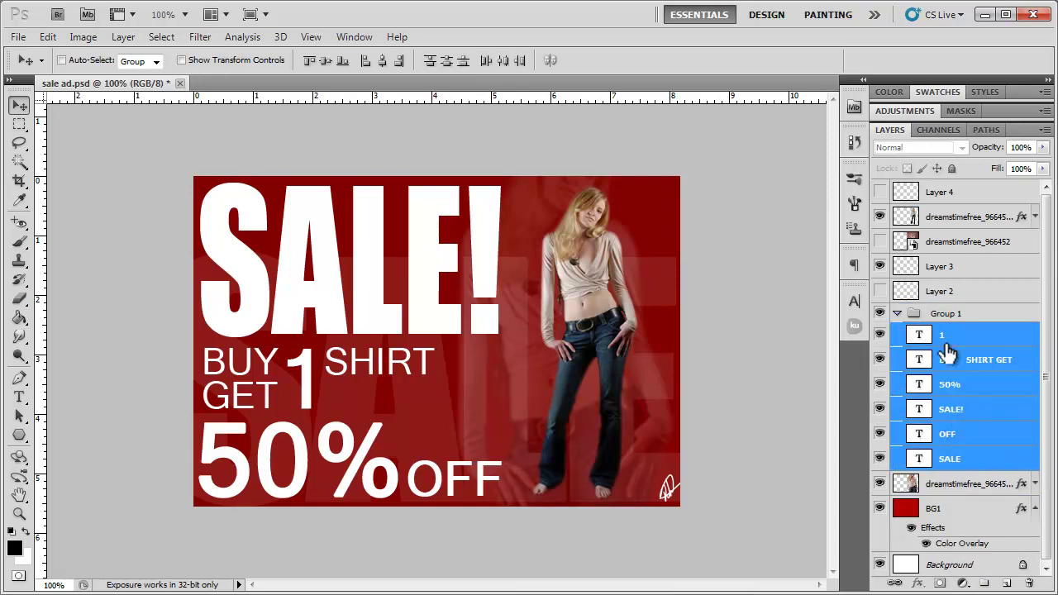
pyautogui.click(898, 314)
pyautogui.click(900, 314)
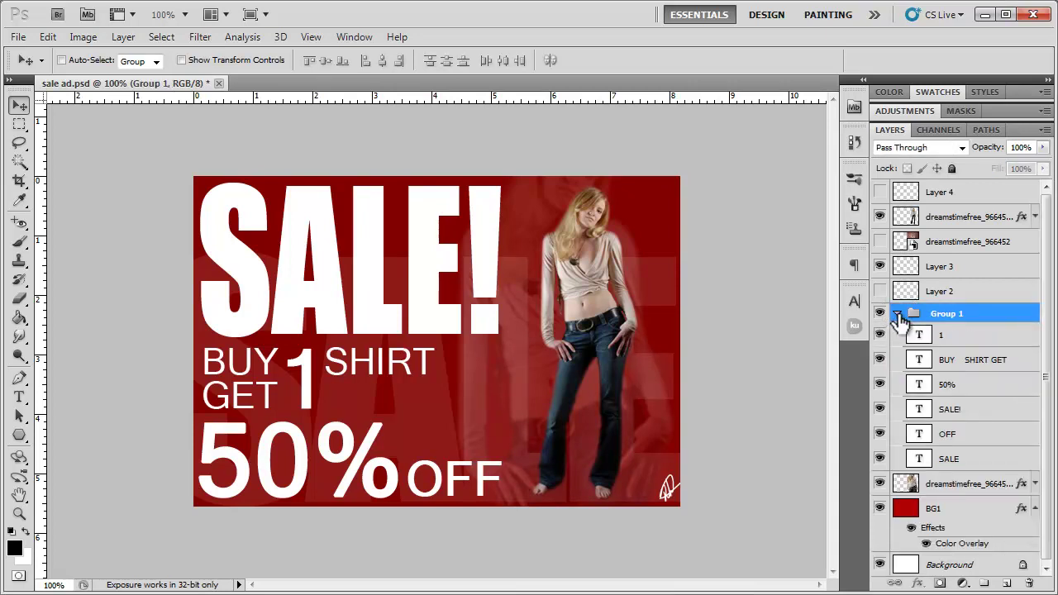
pyautogui.click(900, 314)
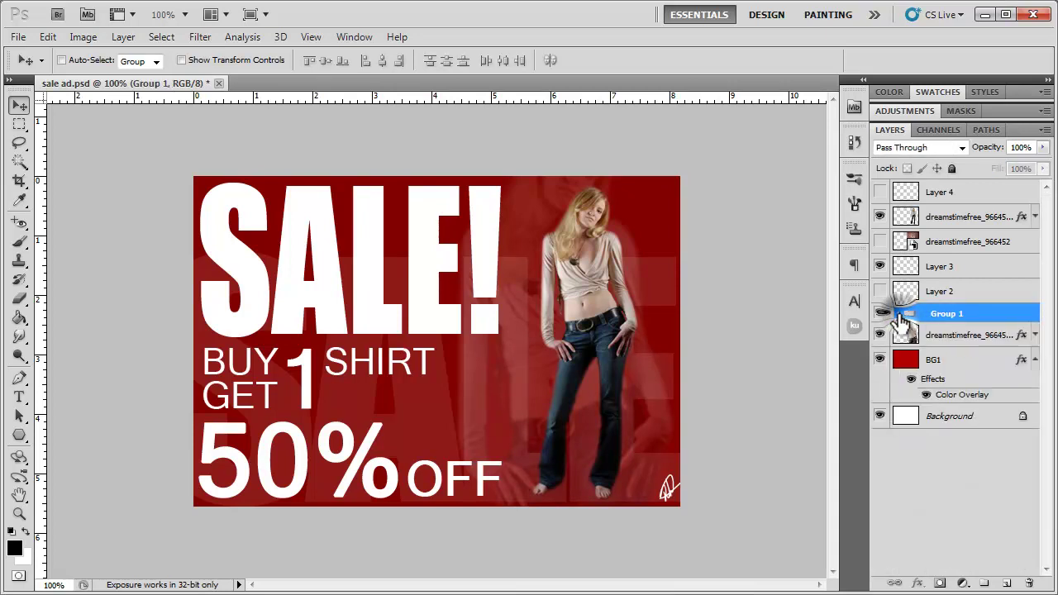
pyautogui.click(1035, 217)
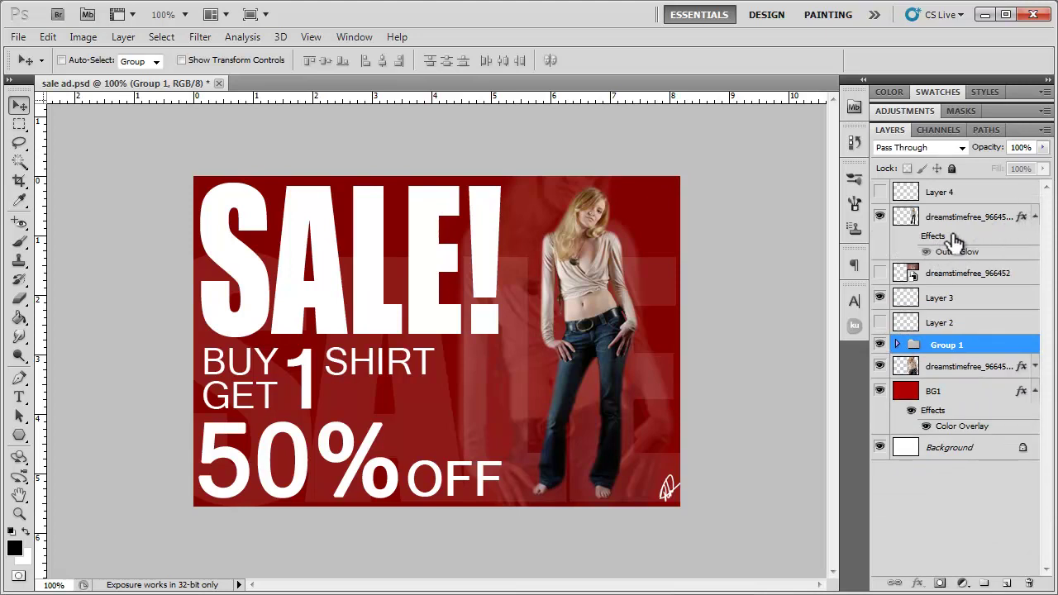
pyautogui.click(1035, 218)
pyautogui.click(984, 217)
pyautogui.moveTo(993, 182); pyautogui.dragTo(964, 173)
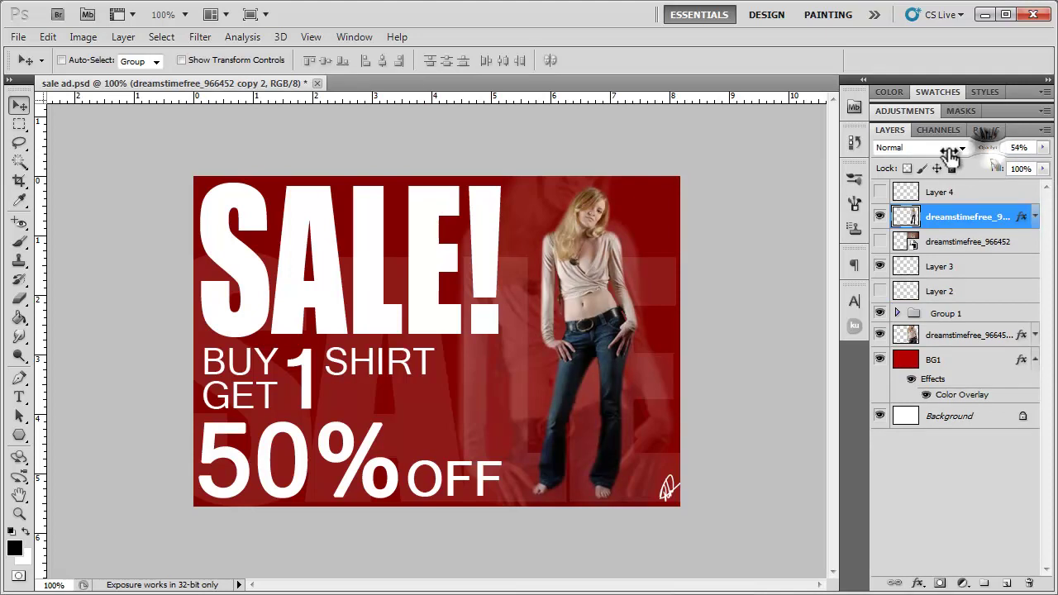
pyautogui.moveTo(1013, 147); pyautogui.dragTo(1042, 147)
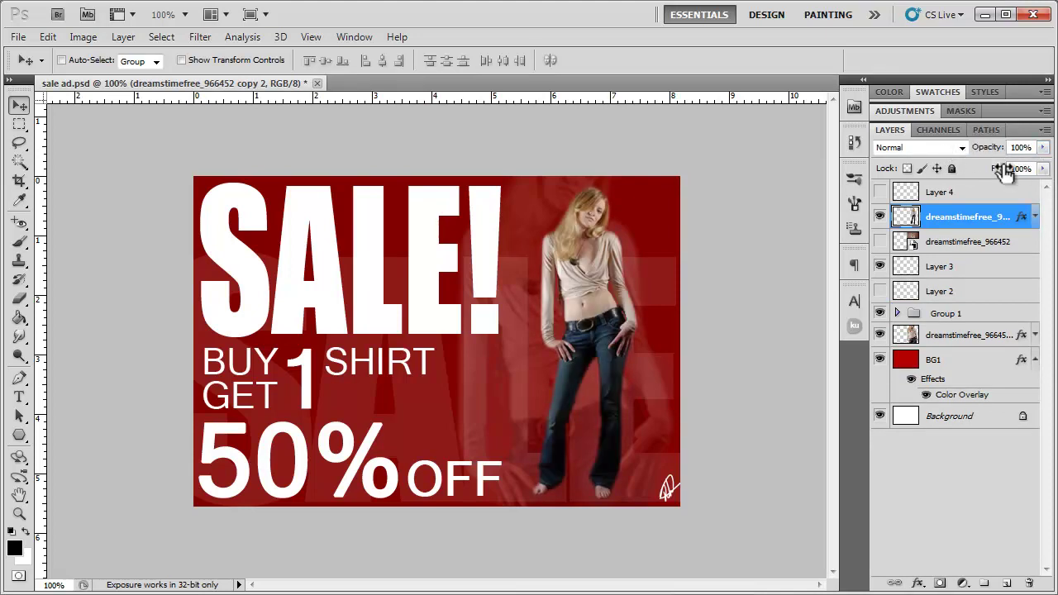
pyautogui.click(952, 170)
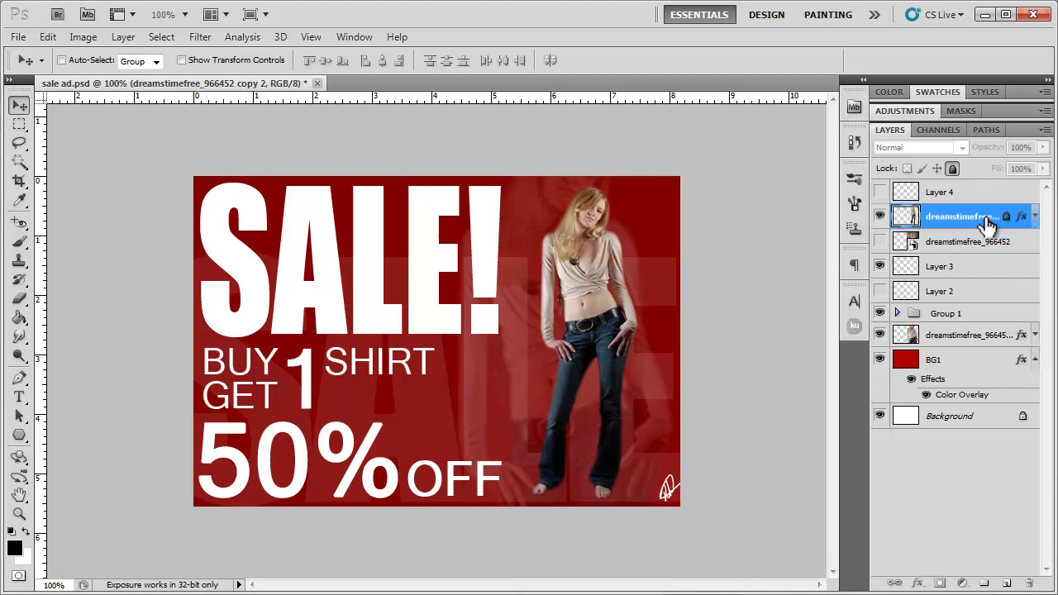
pyautogui.moveTo(1007, 218); pyautogui.dragTo(1030, 584)
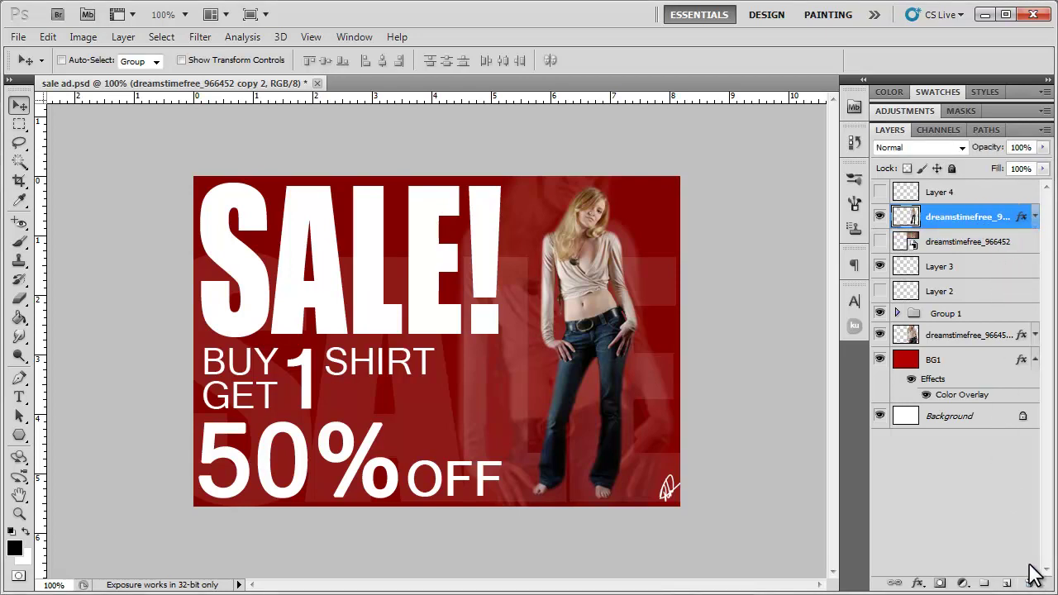